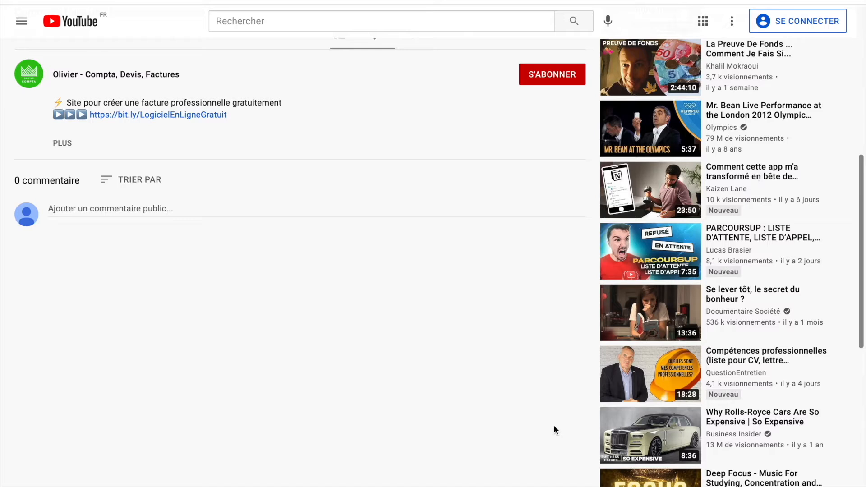
Open the Sinao site from the bit.ly link, start the free signup, and enter the account e-mail address.
click(199, 116)
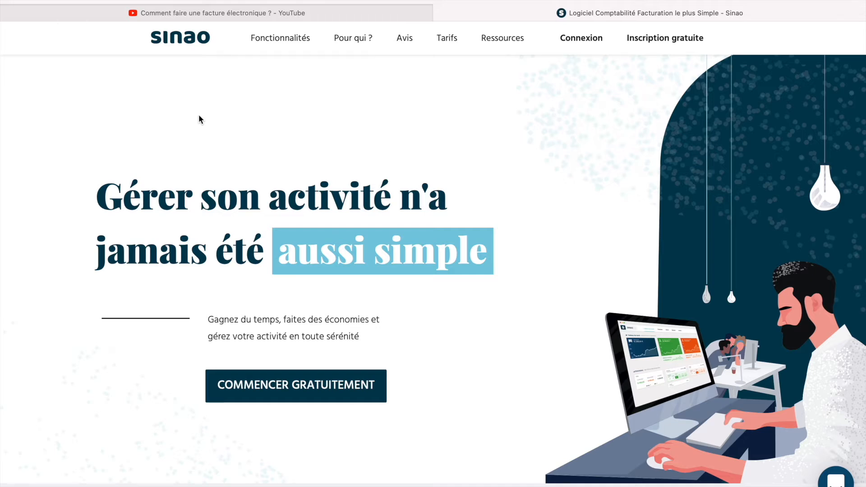
click(324, 399)
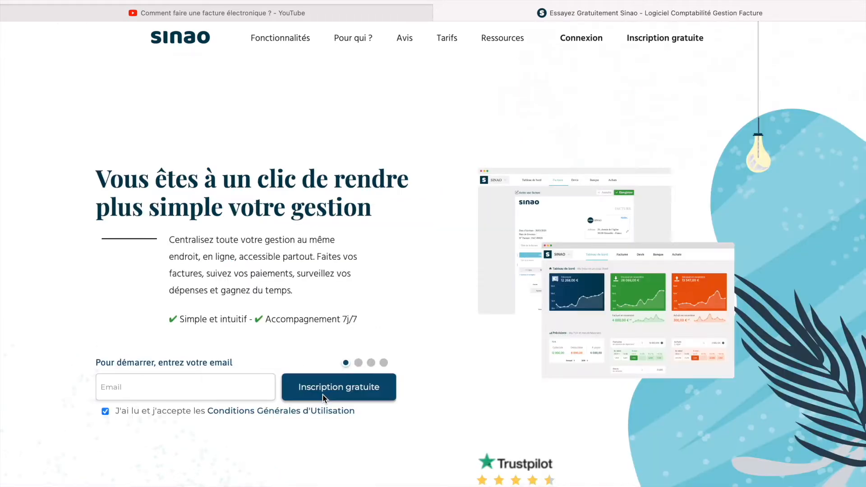
click(219, 381)
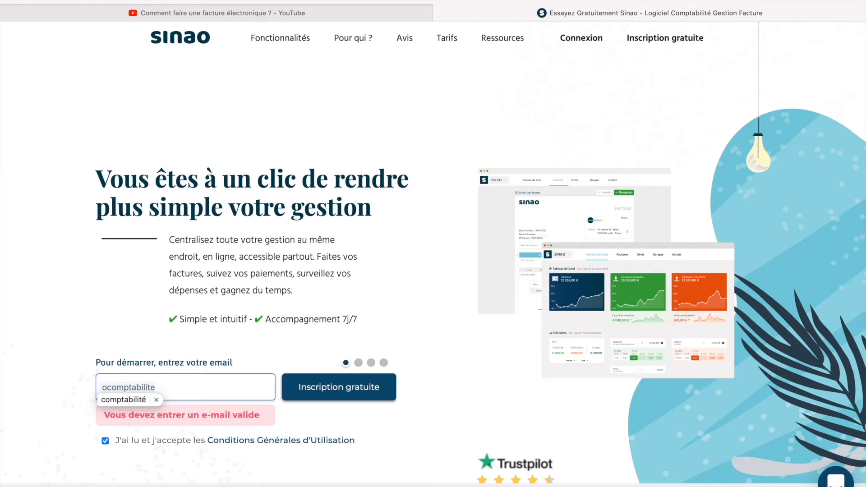
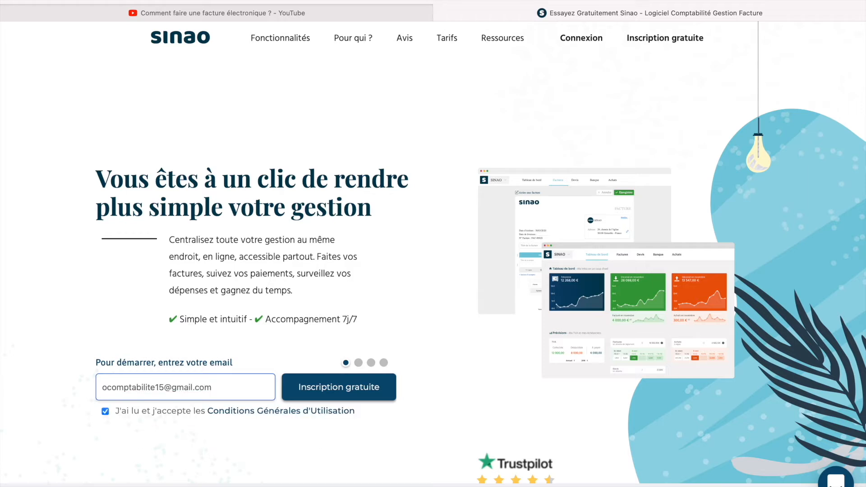
Submit the e-mail and set the account password.
click(356, 398)
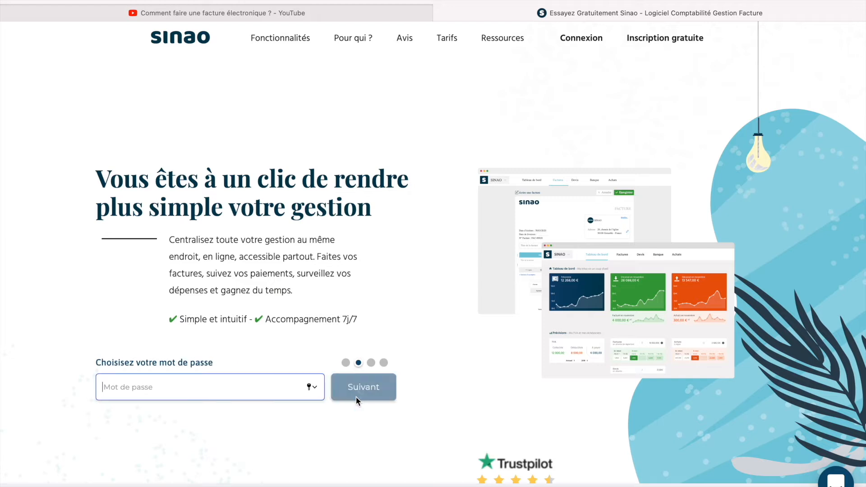
text(••••••)
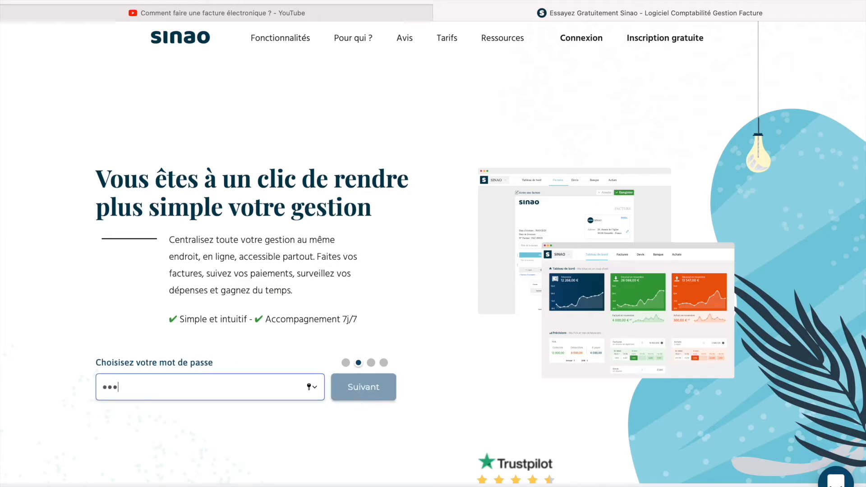
text(••)
key(Return)
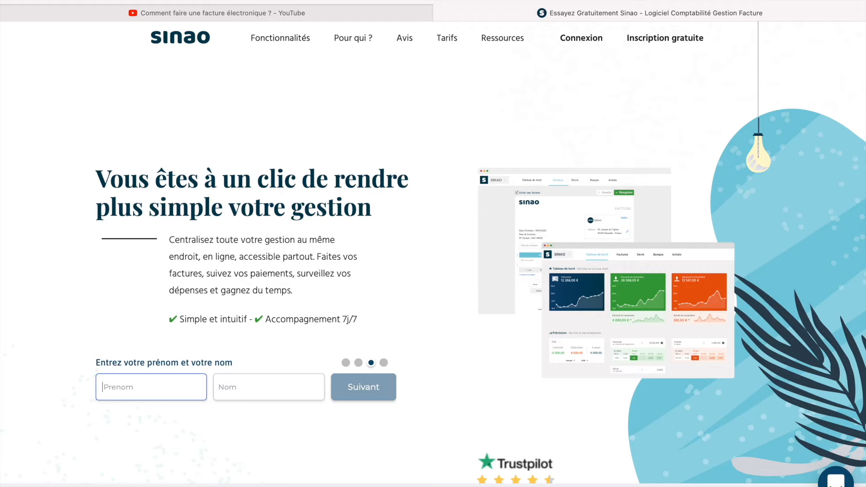
Enter the user's first and last name and the company name, then create the account.
text(Olivier)
click(303, 392)
text(Comptabilité)
click(357, 397)
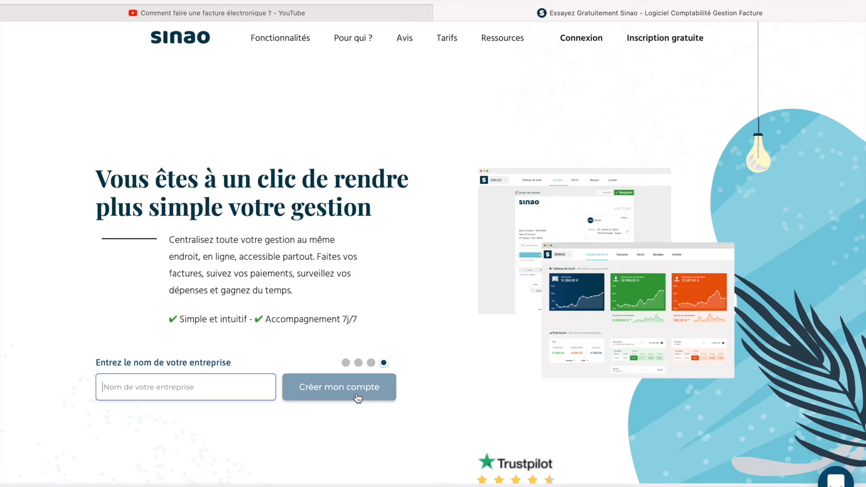
text(Oli)
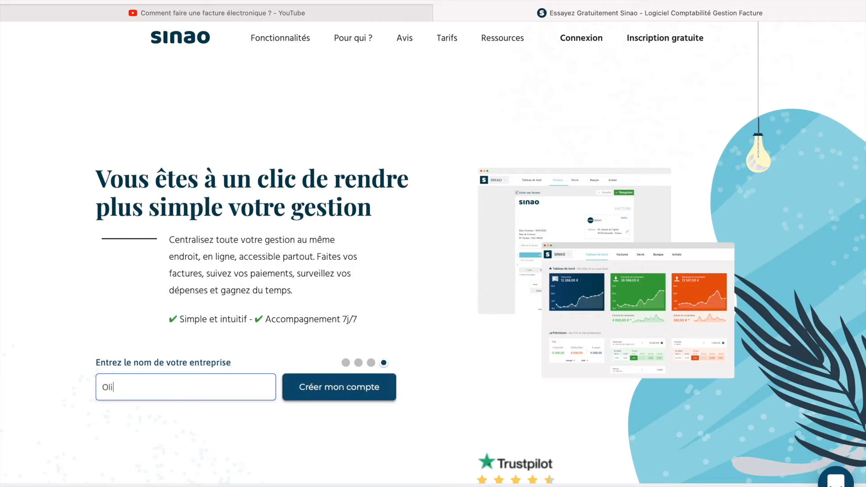
text(vier comptabilité)
click(361, 399)
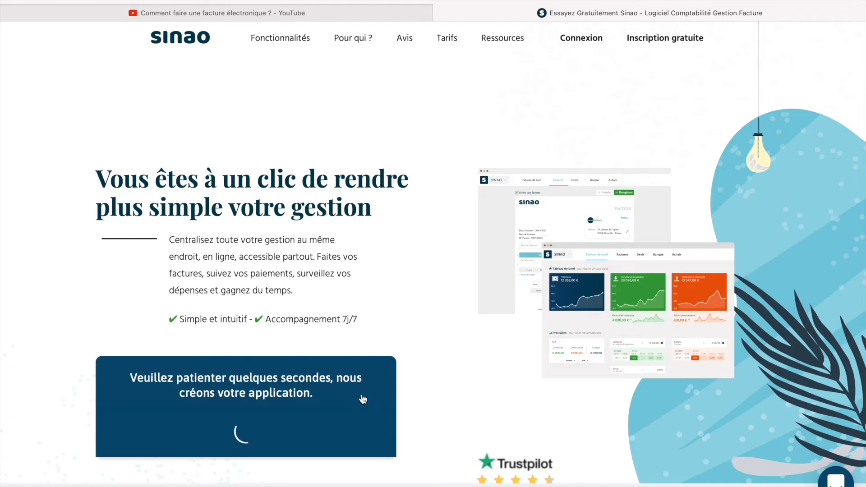
Go into the new application from the 'C'est prêt !' screen.
scroll(363, 399, down, 2)
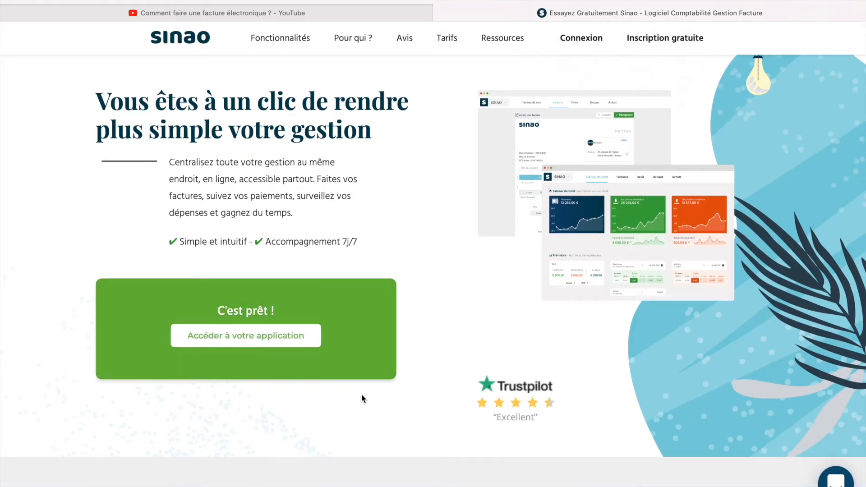
click(240, 336)
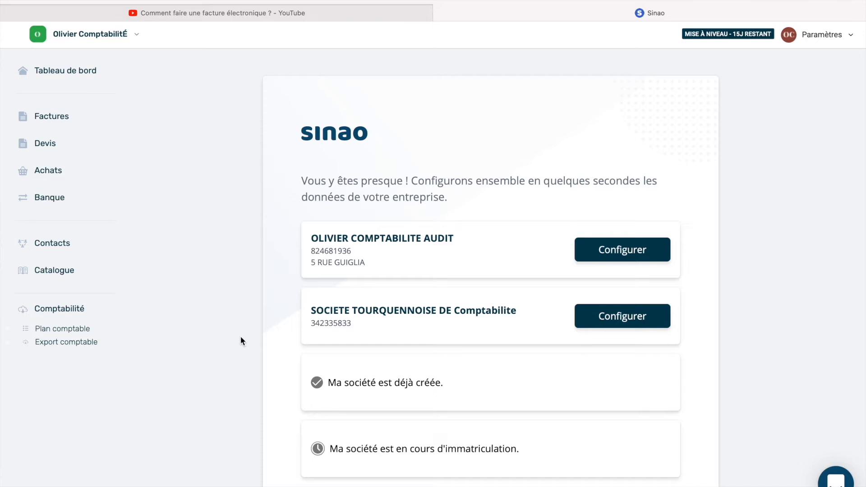
Go to the Devis section from the left sidebar.
click(110, 155)
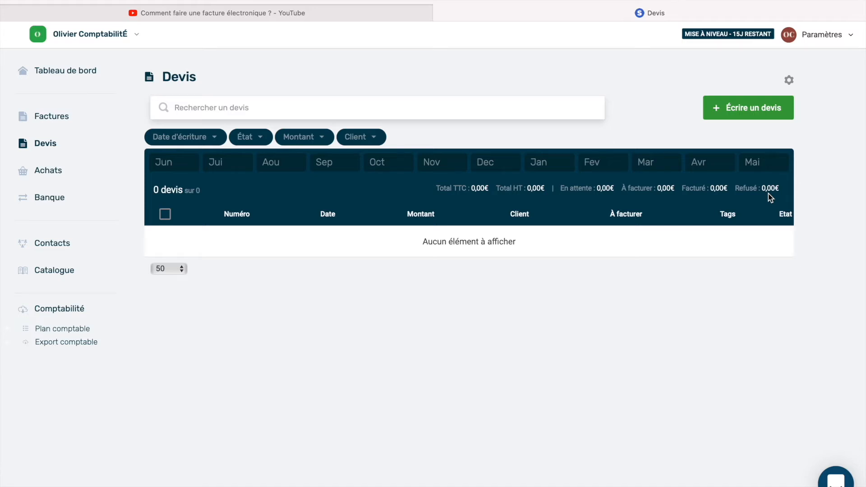
Start a new quote with 'Écrire un devis', creating blank quote DEV00000001.
click(758, 115)
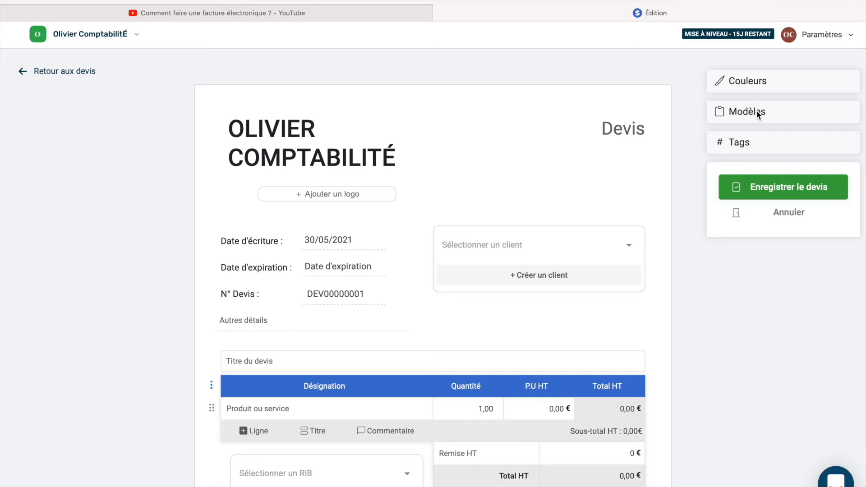
scroll(758, 113, down, 5)
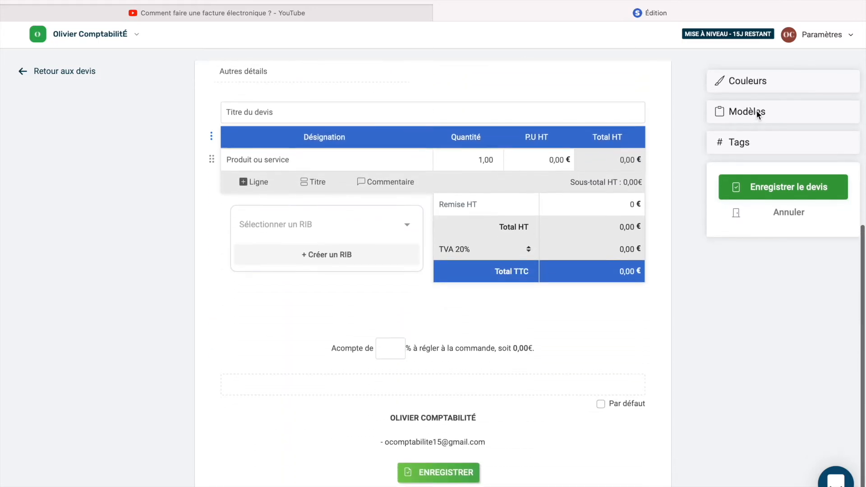
scroll(758, 114, up, 3)
scroll(758, 114, up, 3)
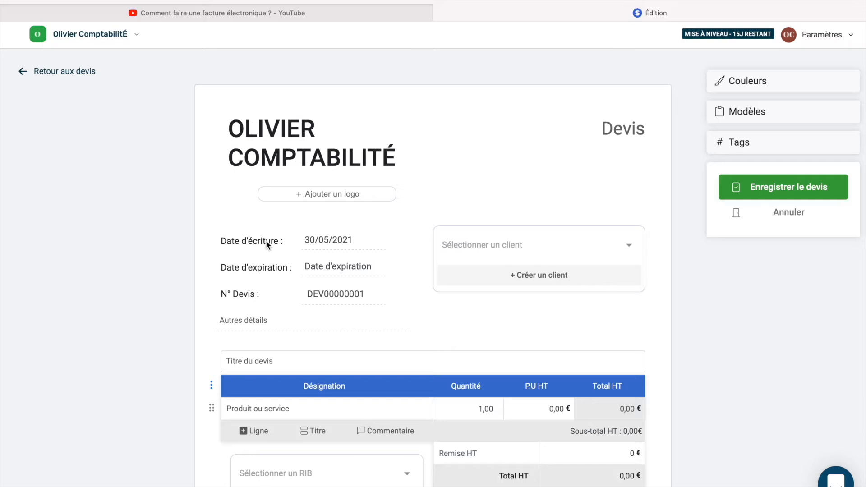
Pick 28/05/2021 as the writing date and 04/06/2021 as the expiration date.
click(321, 245)
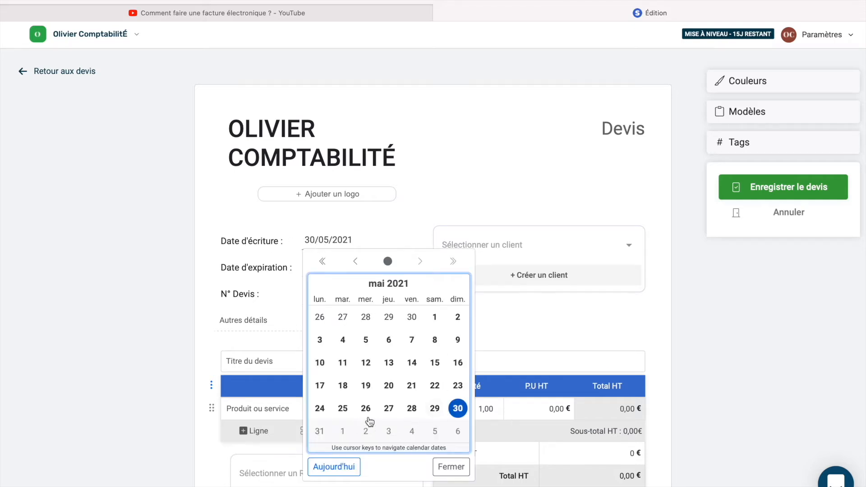
click(414, 411)
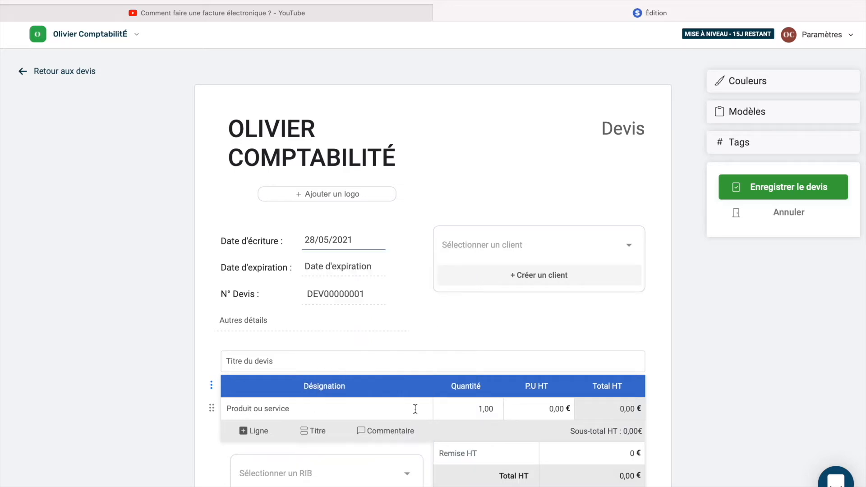
click(338, 267)
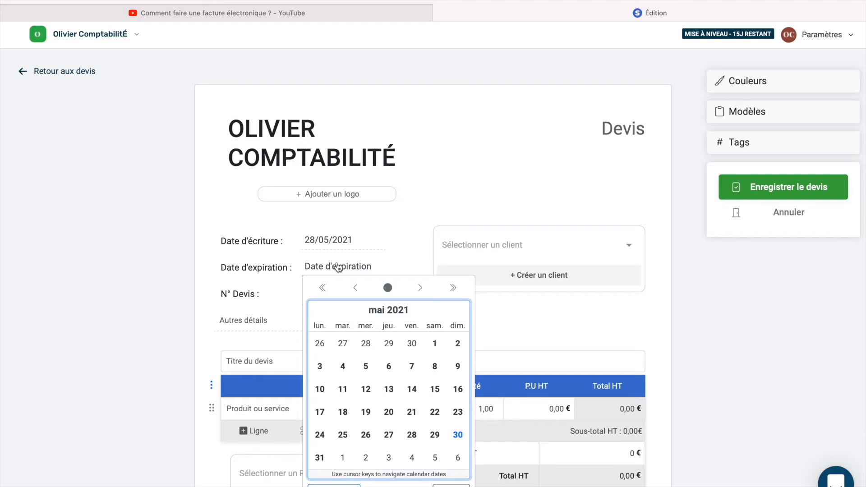
click(408, 298)
click(412, 343)
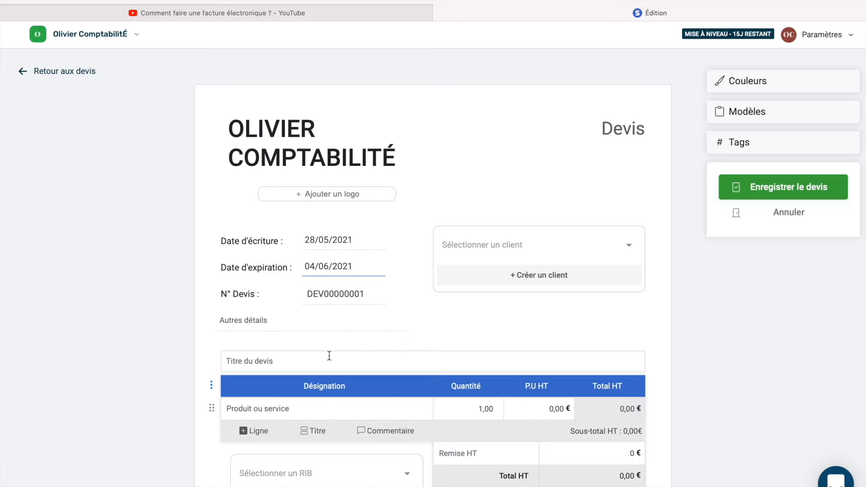
Set the quote numbering prefix to COMPTA.
click(359, 296)
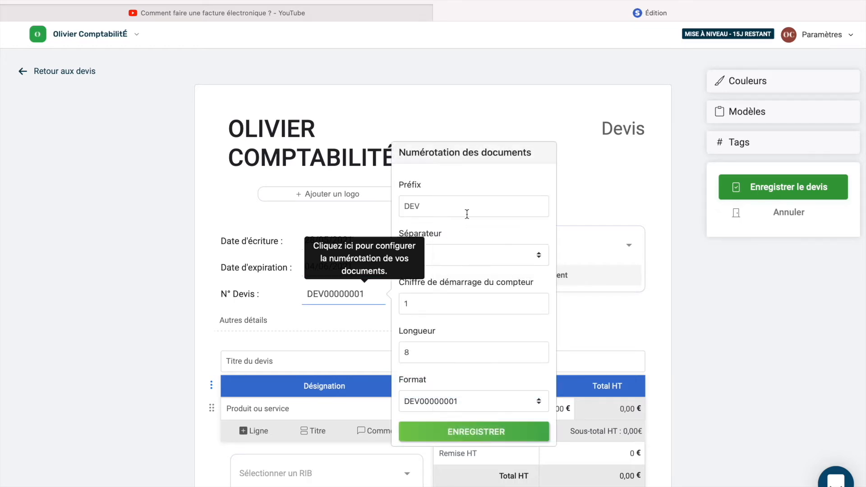
click(434, 201)
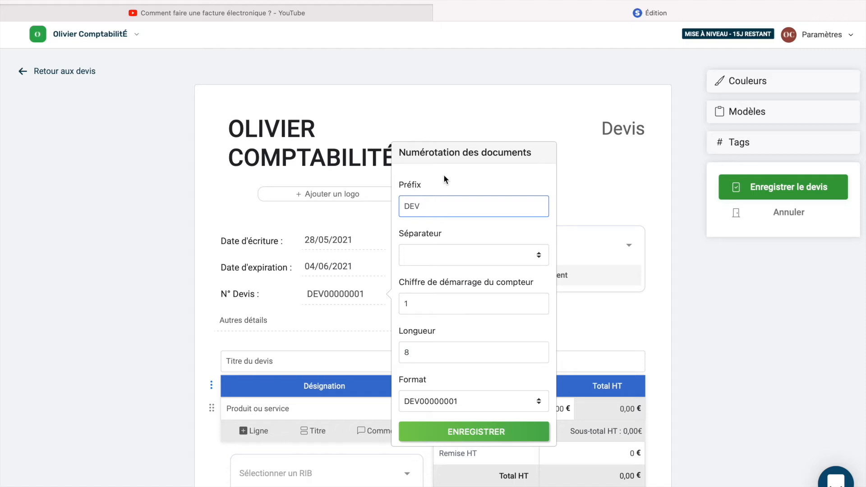
text(COM)
key(ctrl+a)
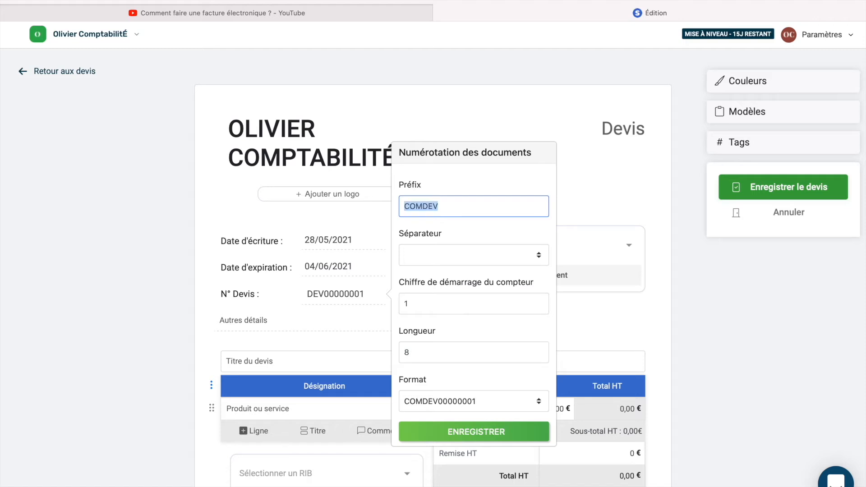
text(COMPTA)
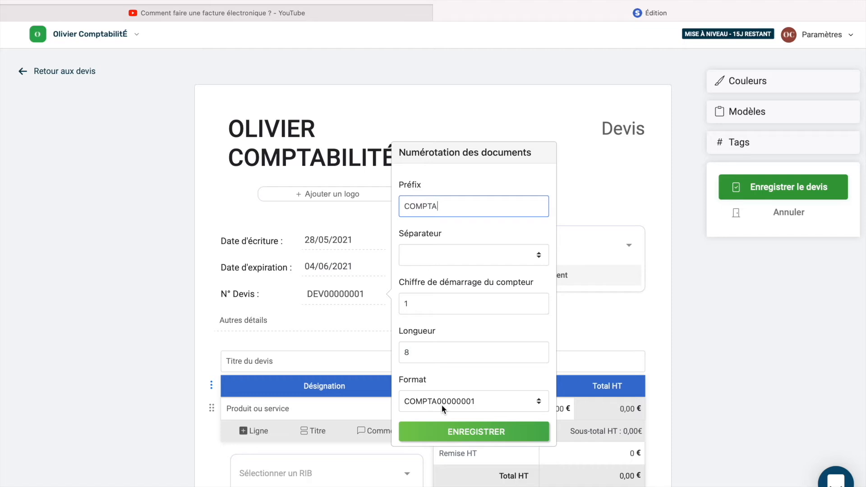
Set the number length to 10 and the starting number to 1.
click(423, 357)
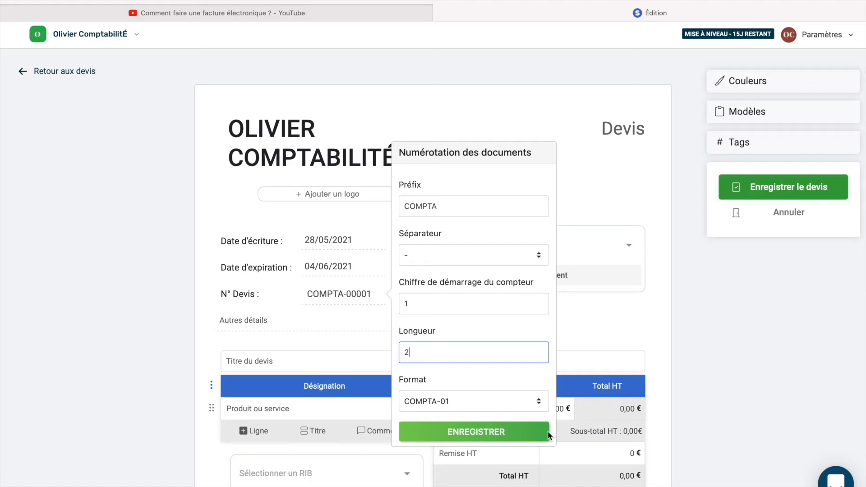
key(BackSpace)
text(5)
key(BackSpace)
text(10)
drag(441, 306, 391, 307)
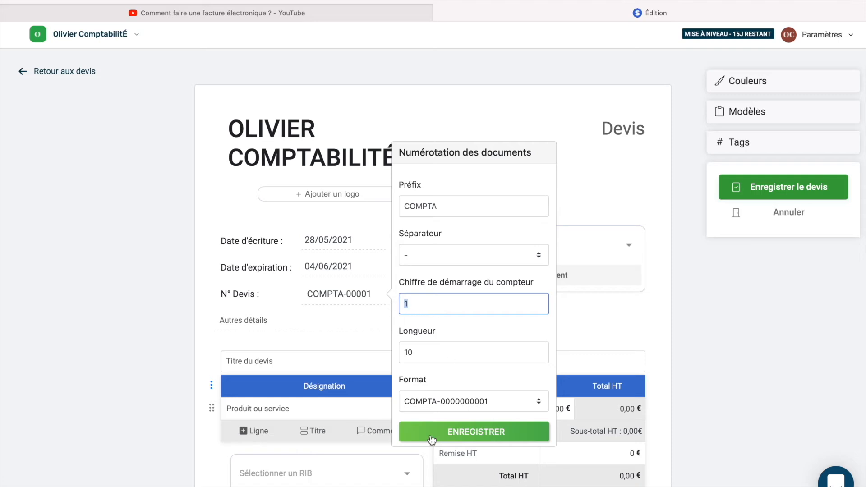
key(BackSpace)
text(1)
click(497, 256)
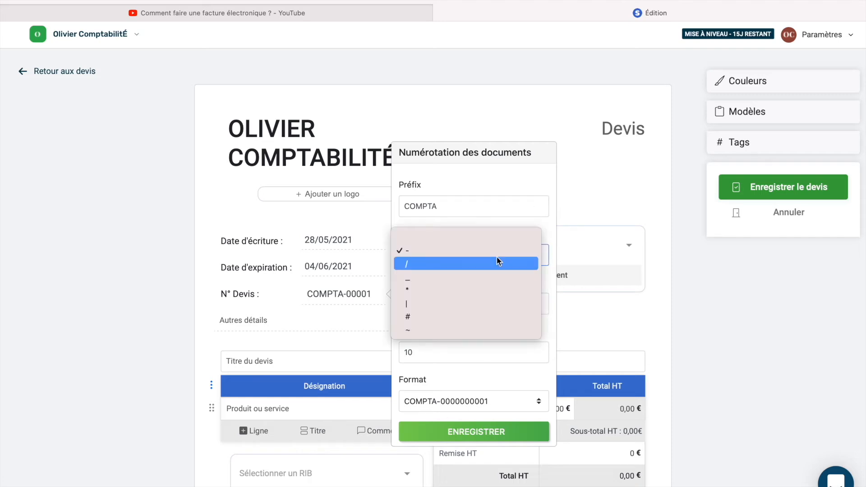
click(427, 238)
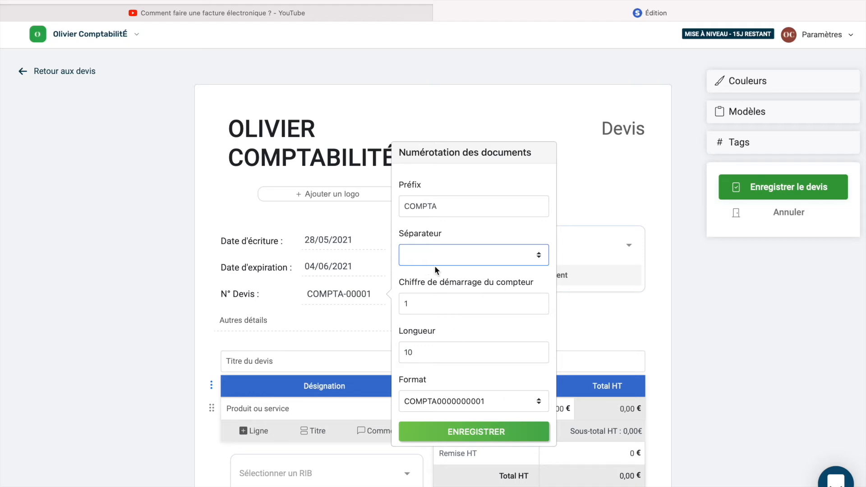
click(446, 440)
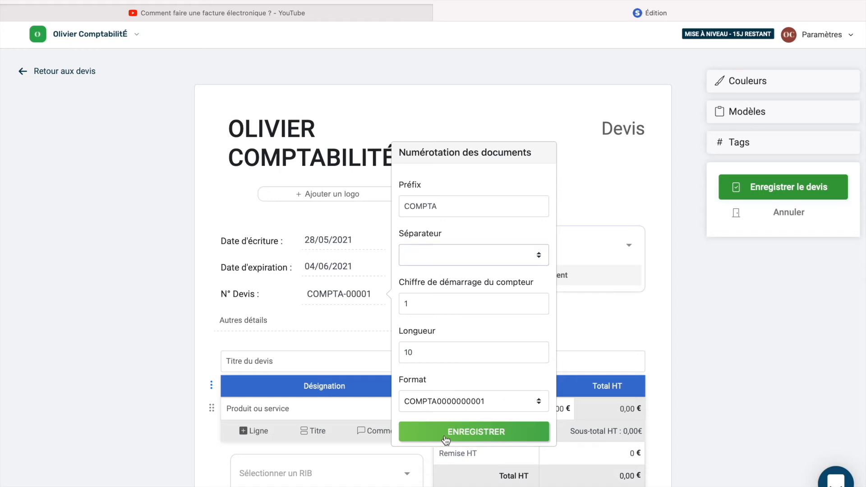
click(364, 307)
click(475, 442)
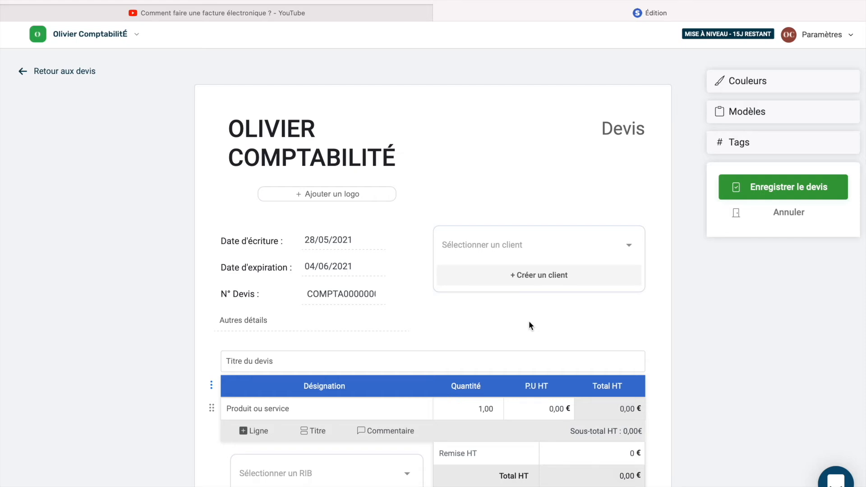
Add a 'Nouveau particulier' client with the client's first name and surname as the quote's recipient.
click(538, 280)
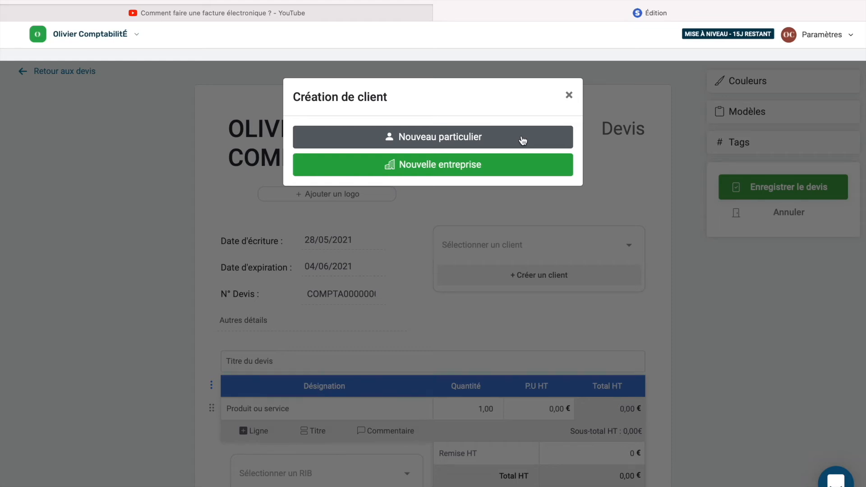
click(523, 140)
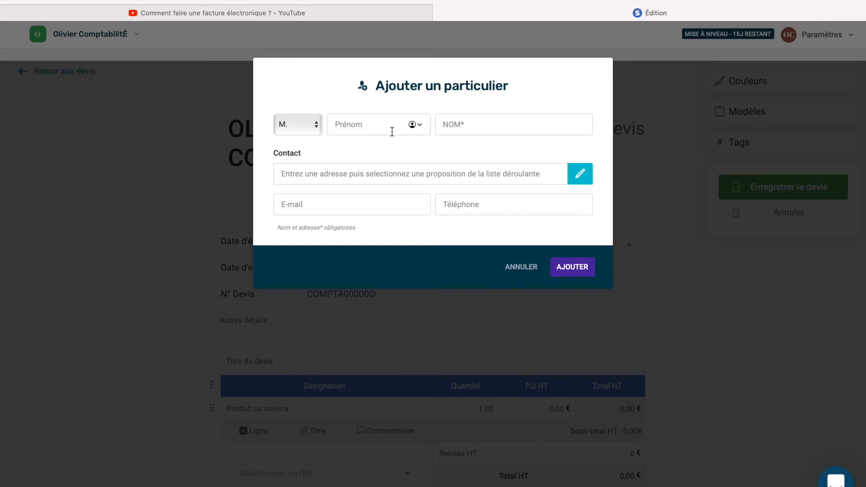
text(Maxence)
click(486, 124)
text(COMPTABILITE)
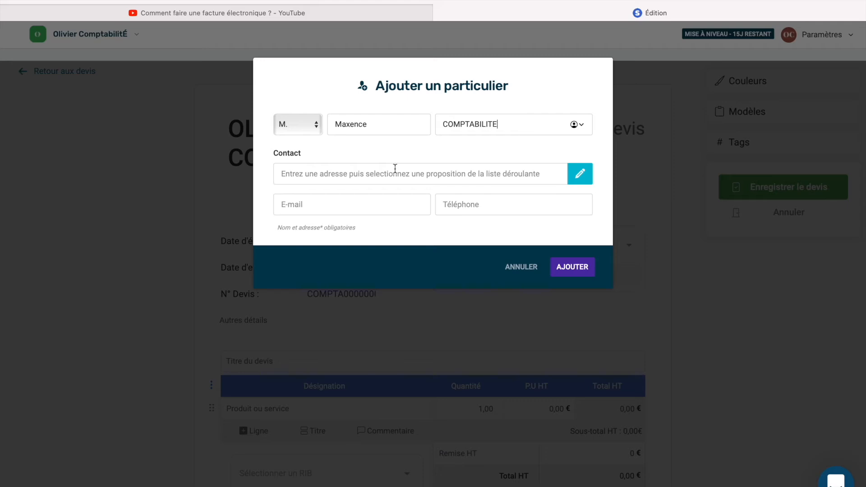
click(561, 269)
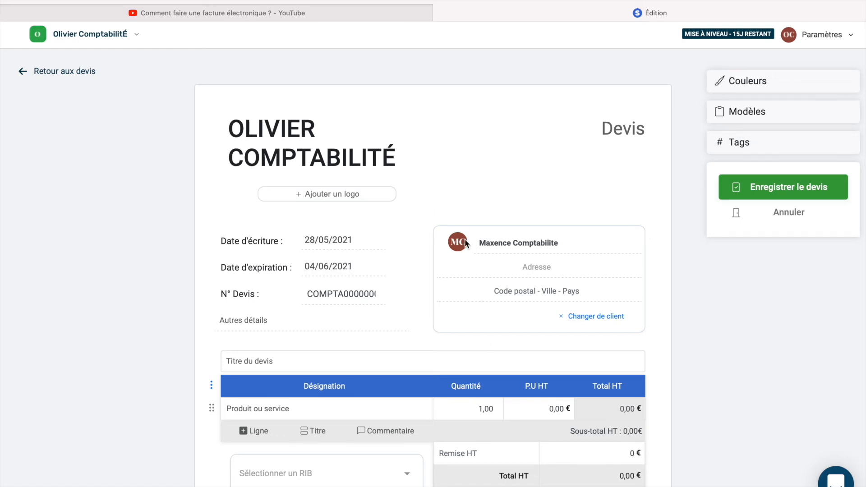
scroll(466, 244, down, 3)
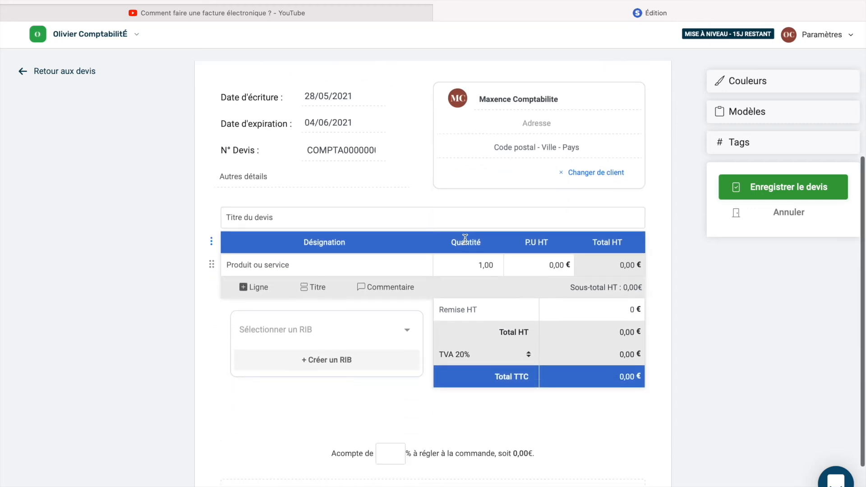
Title the quote 'Terrasse' and add a 'Dalle béton' line at 1000 € unit price HT.
click(275, 217)
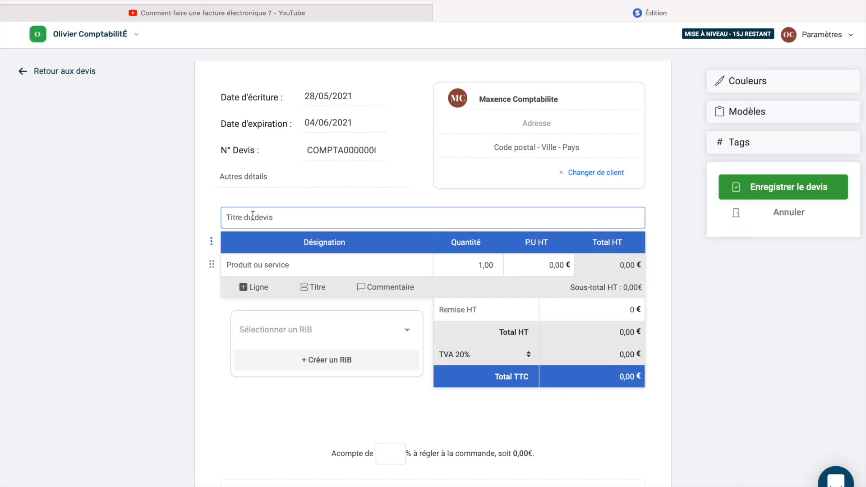
text(Terrasse)
click(297, 270)
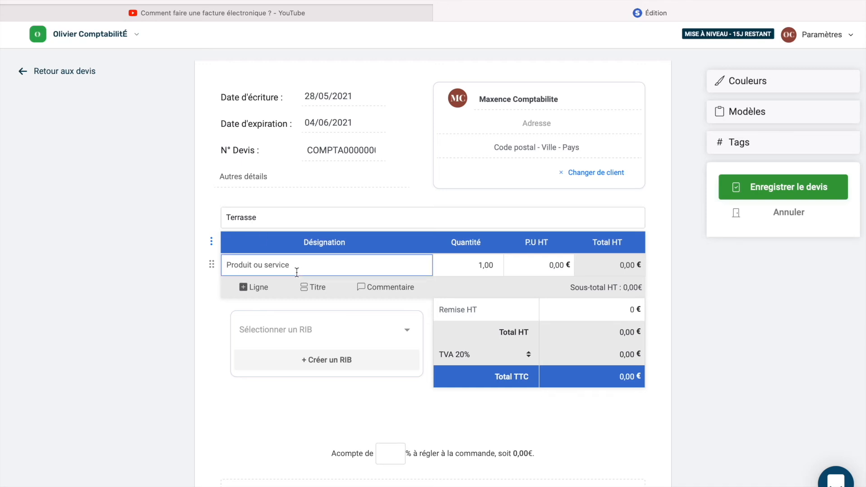
text(Dalle béton)
click(554, 262)
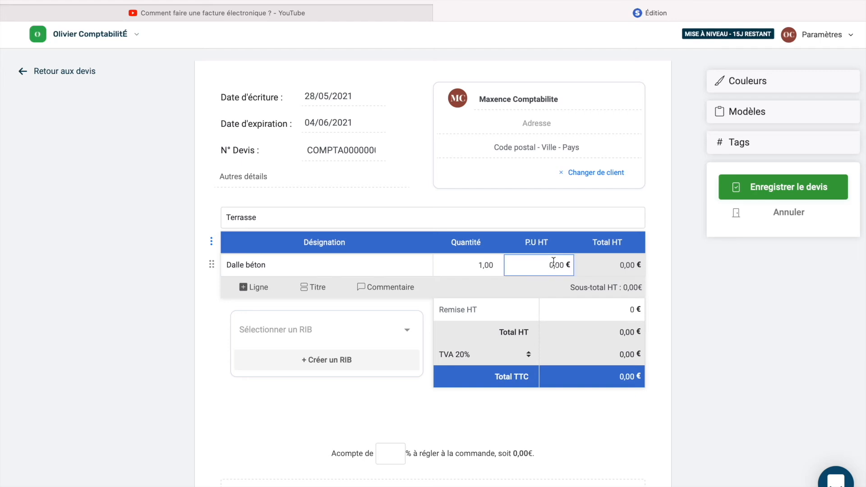
text(1000)
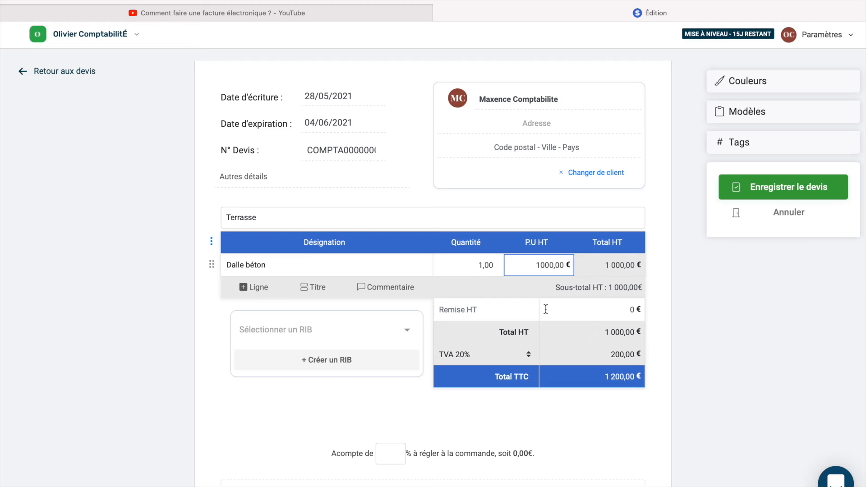
Enter a 100 € Remise HT and keep TVA at 20%, for 1 080,00 € TTC.
click(627, 311)
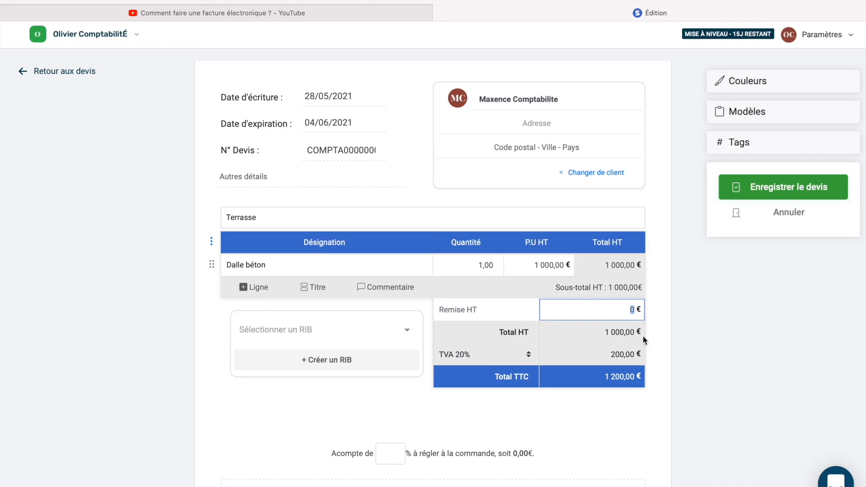
text(100)
click(502, 349)
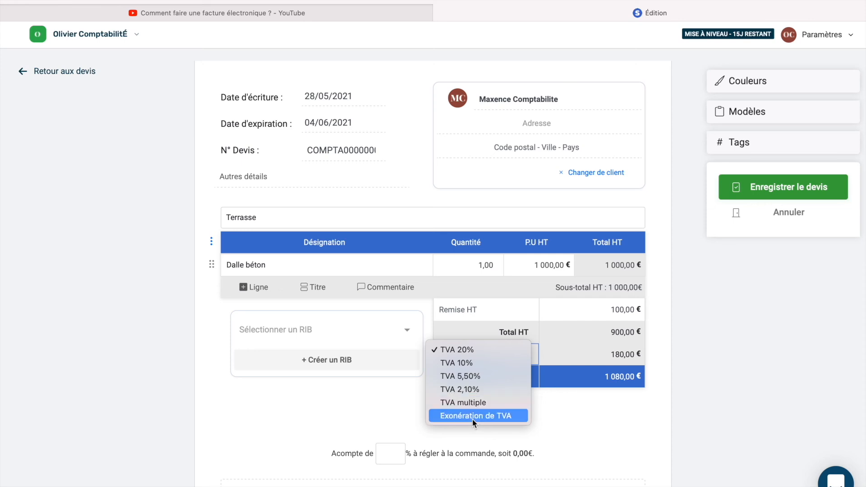
click(461, 350)
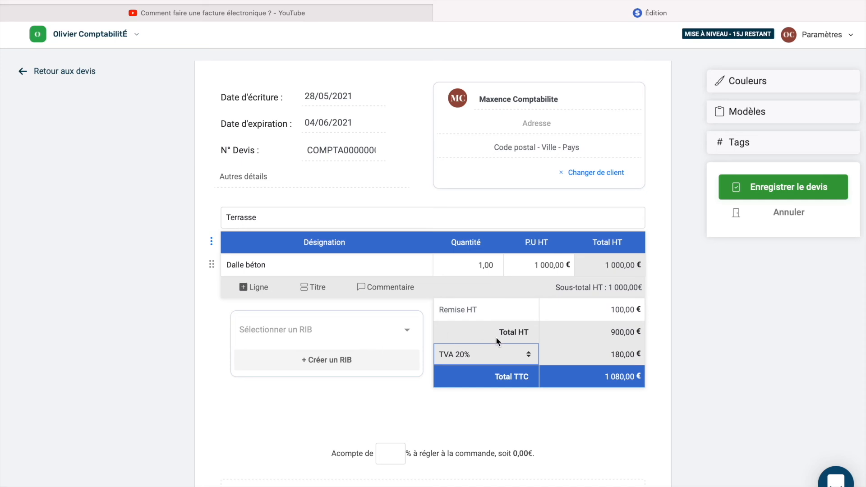
scroll(497, 338, down, 3)
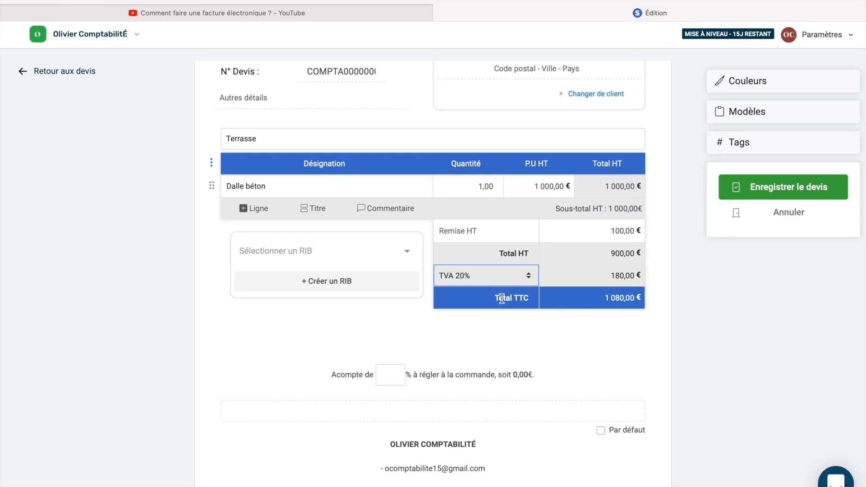
Put the cursor in the quote's deposit percentage field.
scroll(501, 298, down, 1)
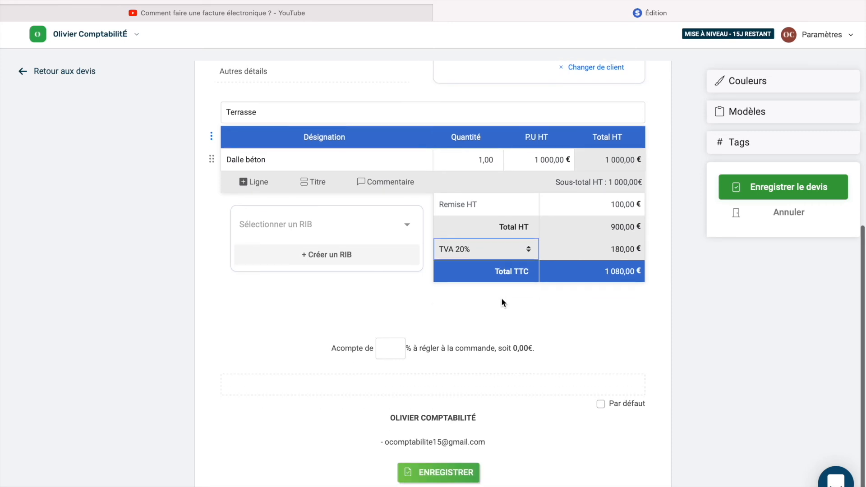
click(384, 350)
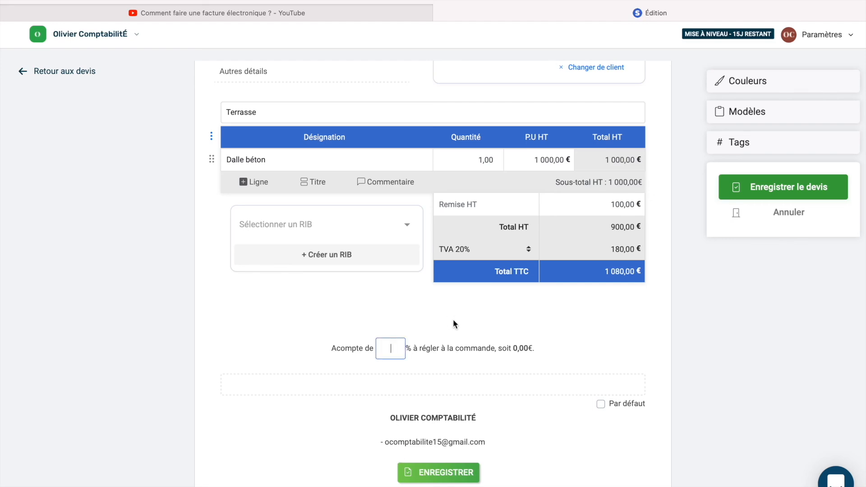
scroll(454, 323, up, 5)
scroll(453, 322, down, 5)
In Couleurs, set the header colour to green instead of dark slate blue.
click(746, 83)
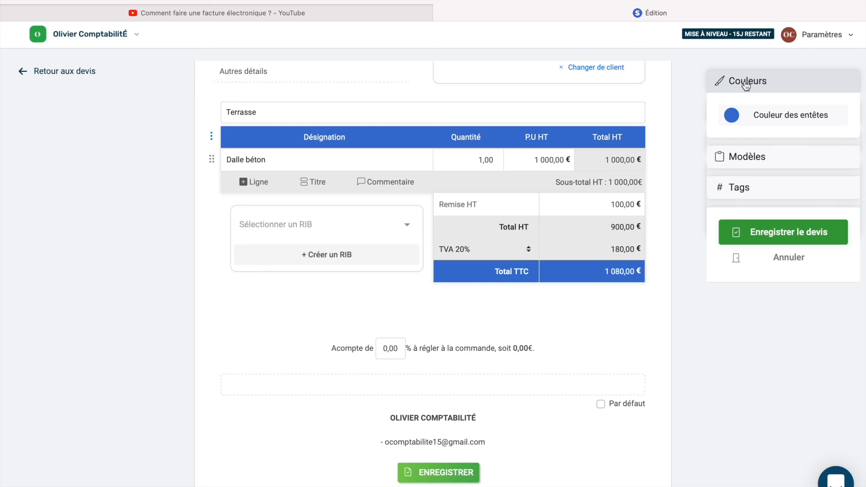
click(729, 116)
click(769, 181)
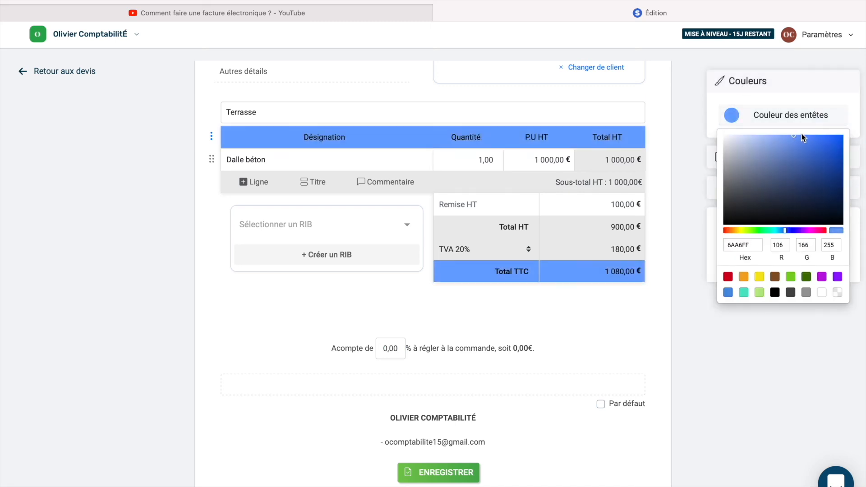
click(791, 277)
click(727, 389)
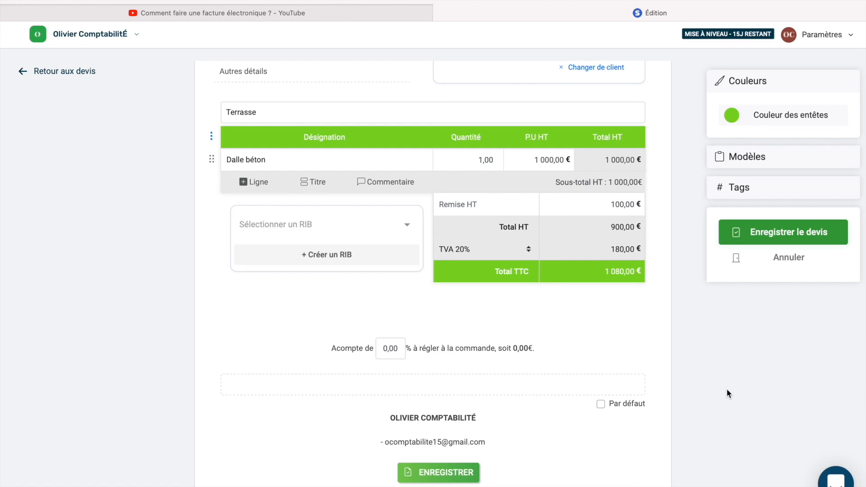
scroll(727, 389, up, 5)
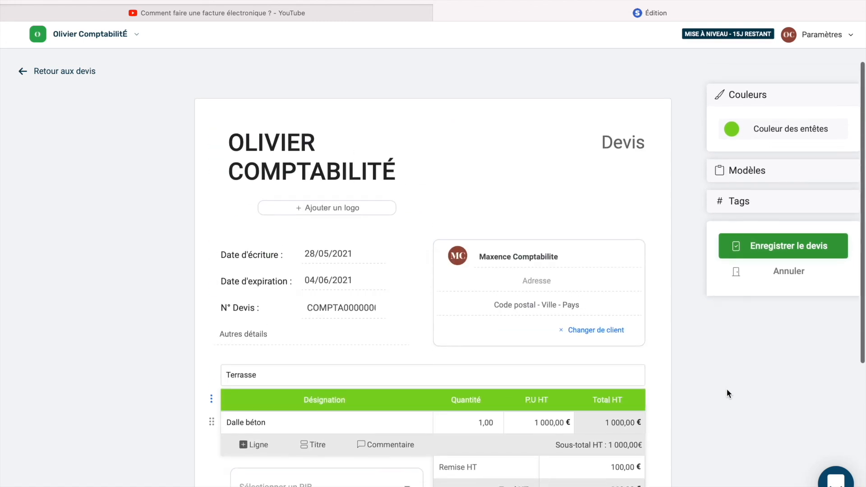
click(769, 243)
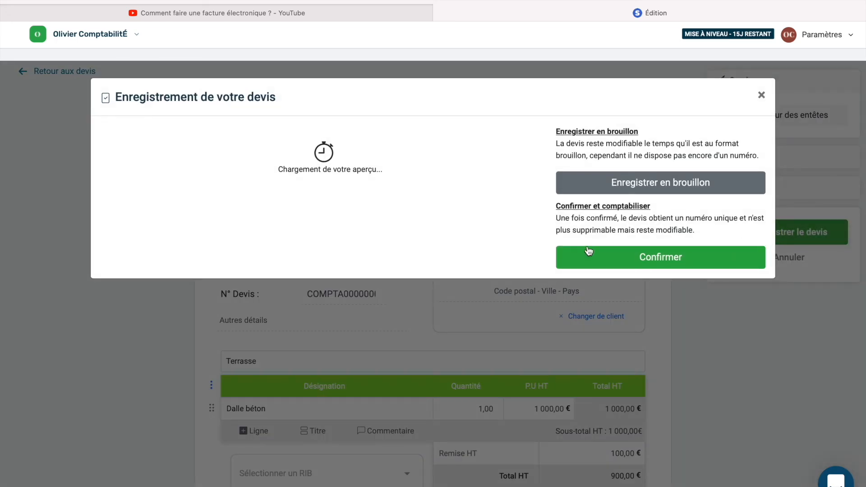
scroll(431, 307, down, 4)
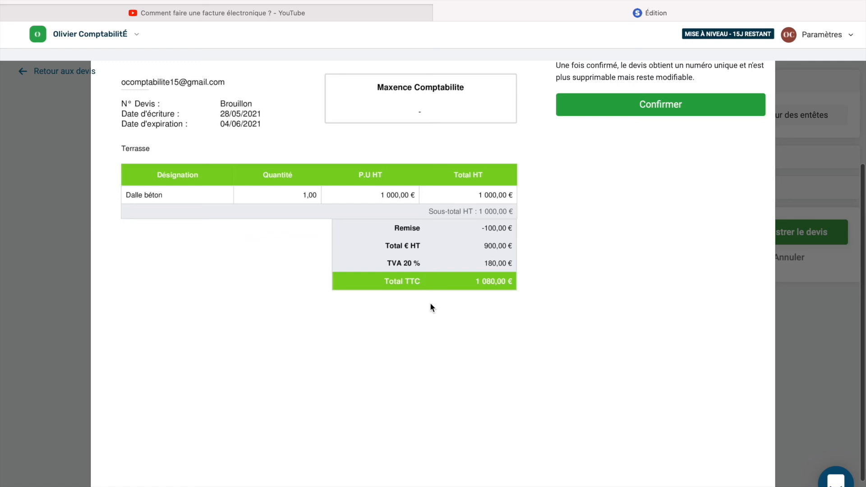
scroll(431, 307, up, 4)
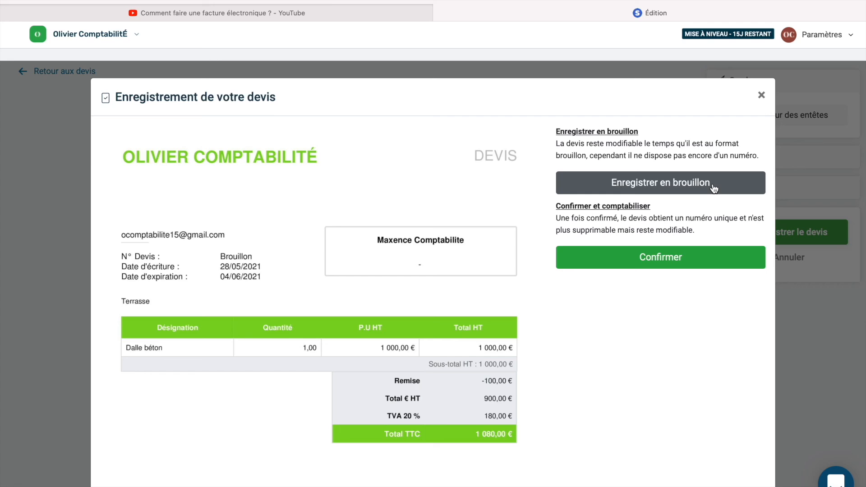
click(675, 266)
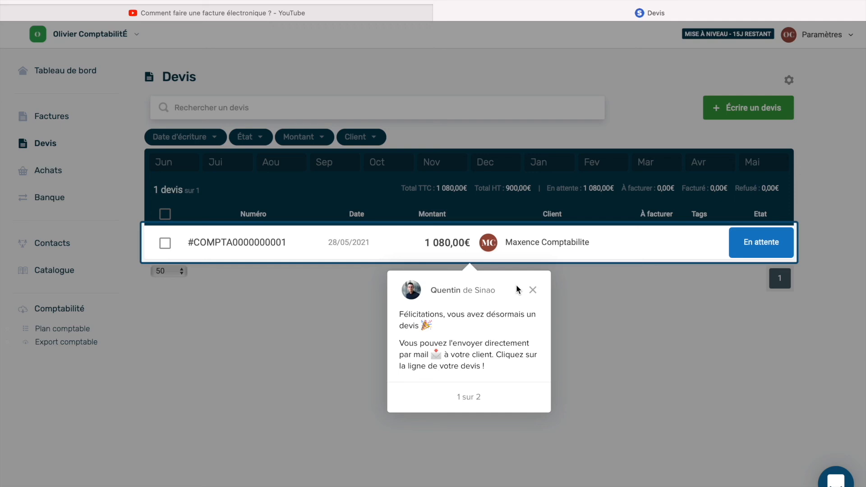
Dismiss the congratulations popup, open the saved 1 080,00€ quote, and request its PDF download.
click(533, 290)
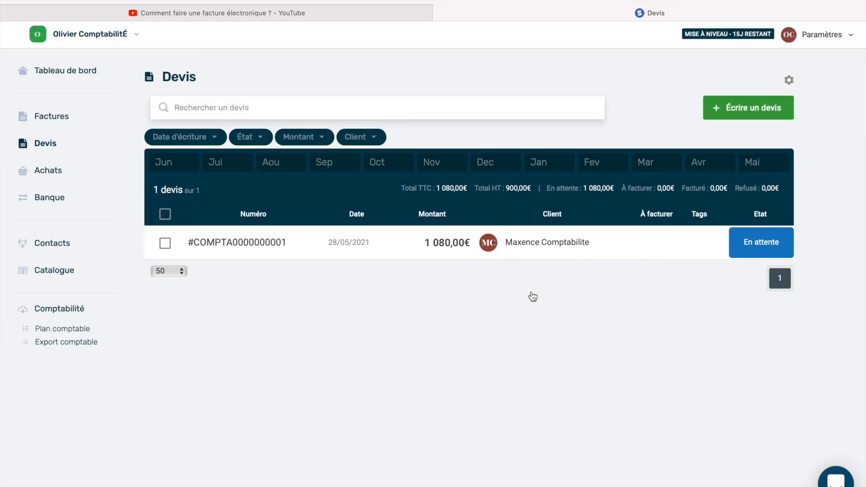
drag(437, 187, 471, 188)
click(448, 325)
click(530, 248)
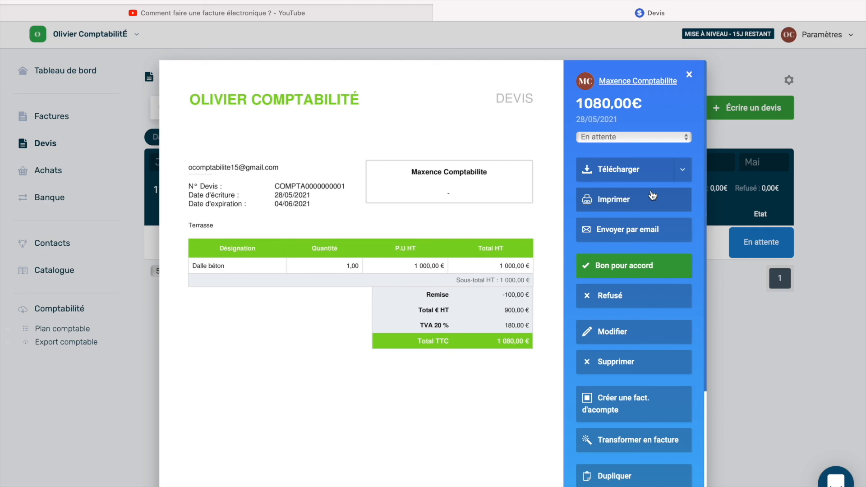
click(630, 176)
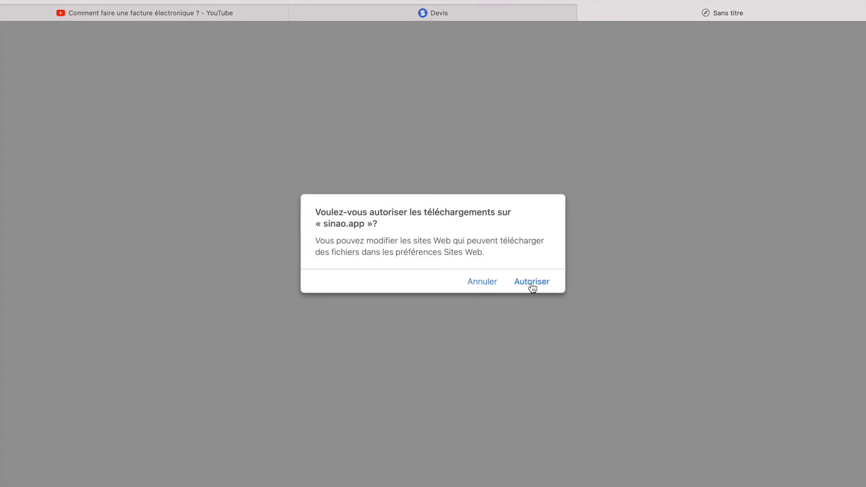
Allow the download, review COMPTA0000000001.MC.1.pdf in Preview, and return to Safari.
click(532, 284)
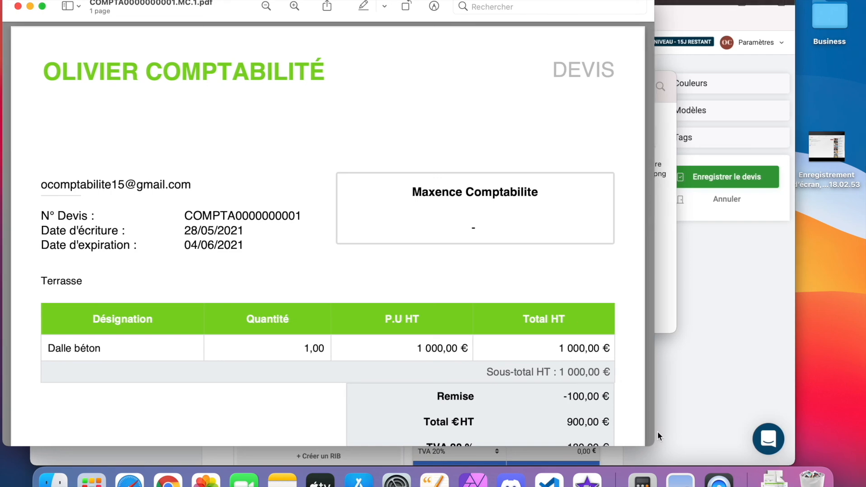
scroll(435, 301, down, 3)
scroll(435, 301, down, 2)
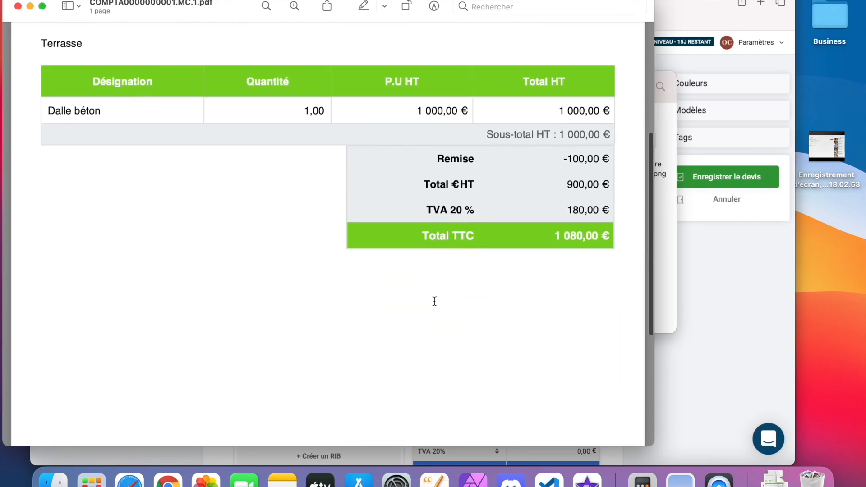
scroll(433, 299, up, 5)
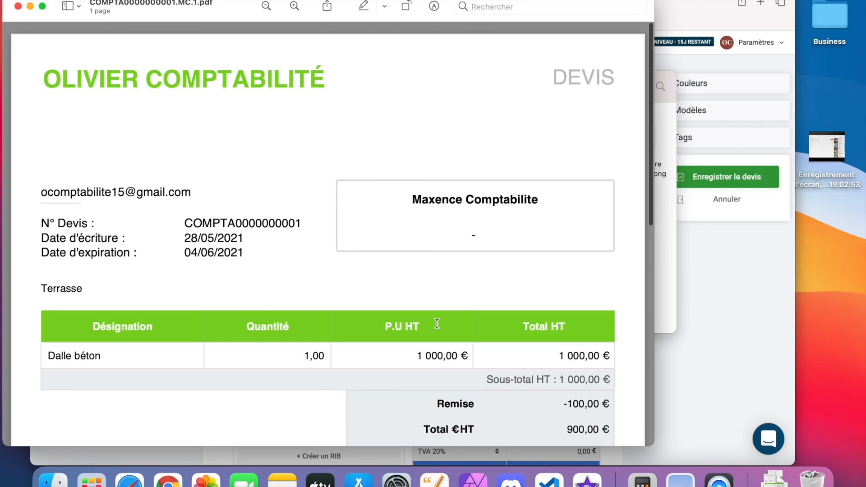
click(130, 479)
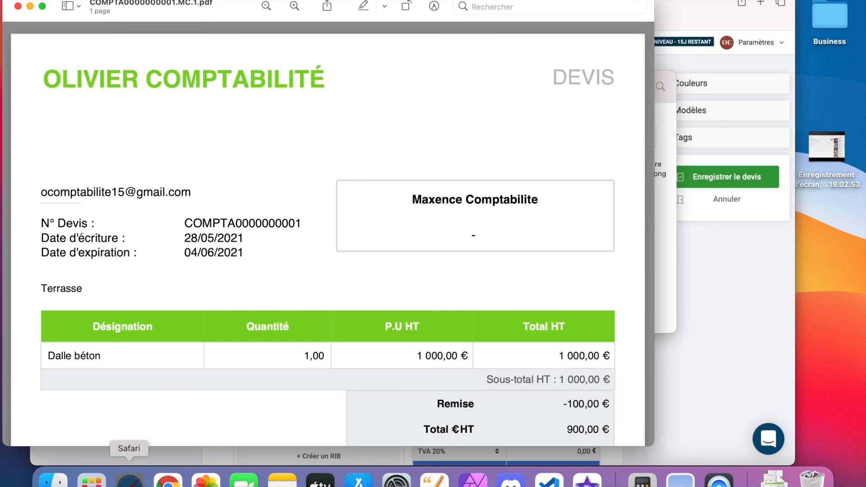